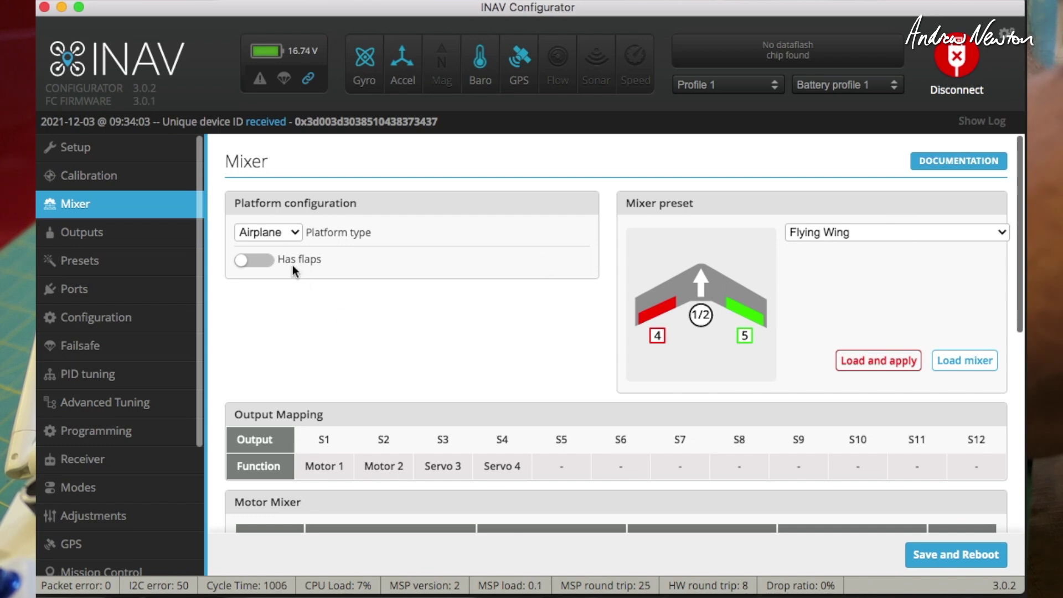
Load the 'Airplane with differential thrust' mixer preset, giving two motors, aileron and tail servos.
scroll(824, 275, down, 5)
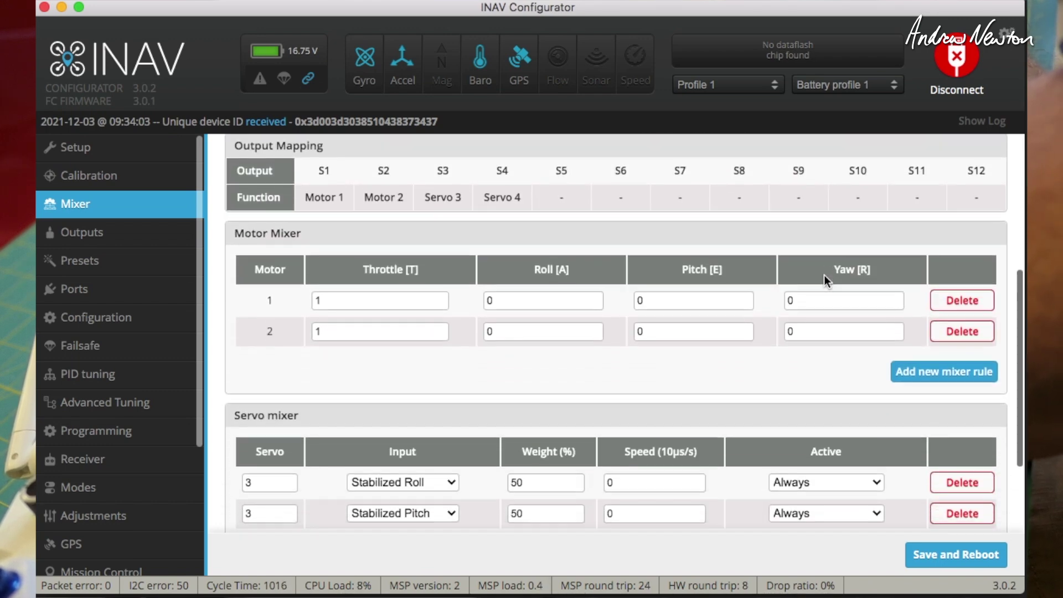
scroll(825, 276, down, 3)
scroll(824, 275, up, 5)
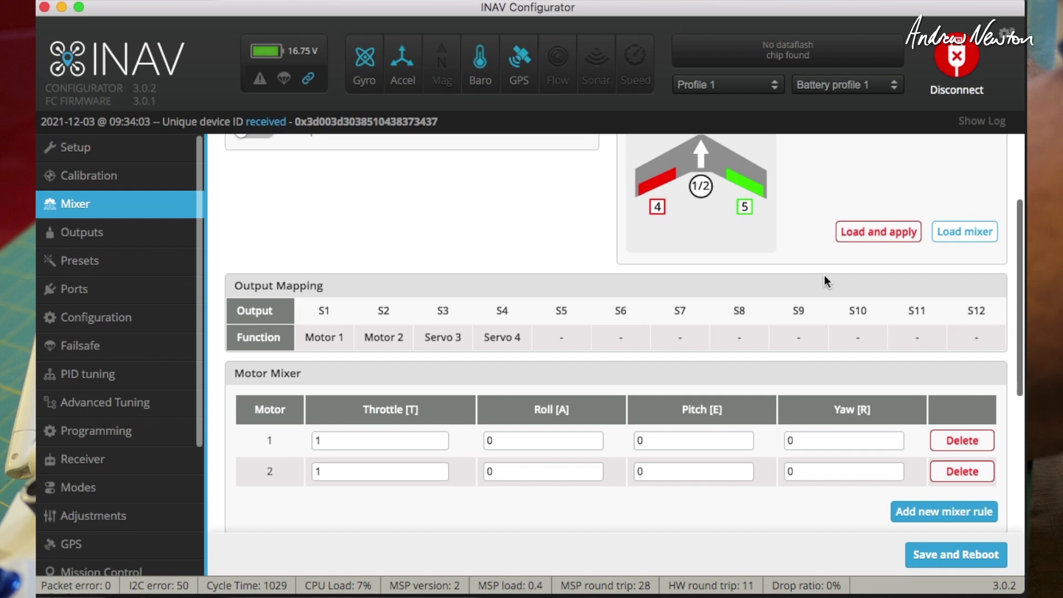
scroll(826, 277, down, 1)
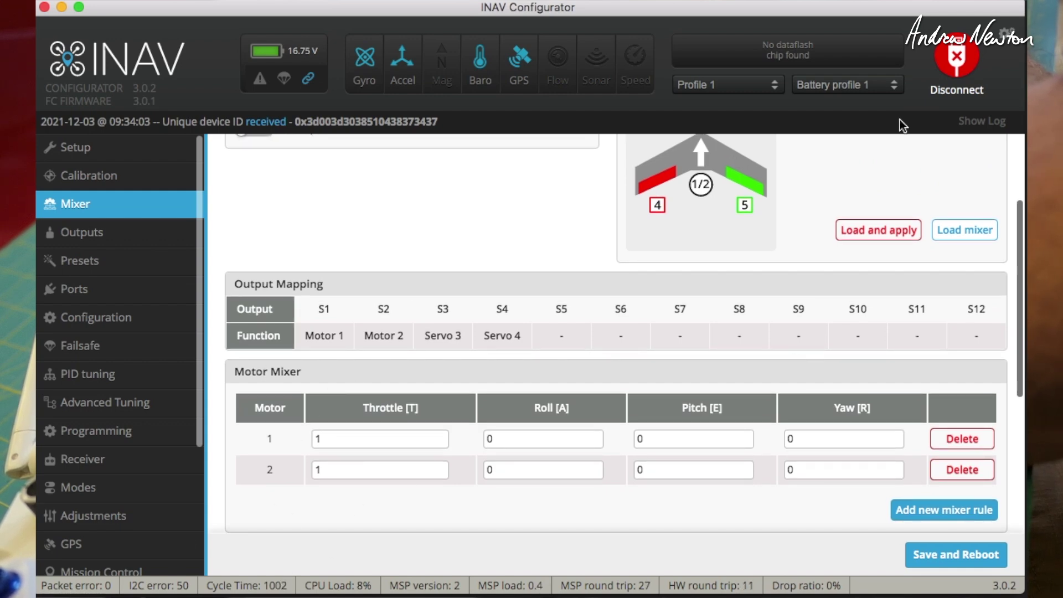
scroll(878, 173, up, 3)
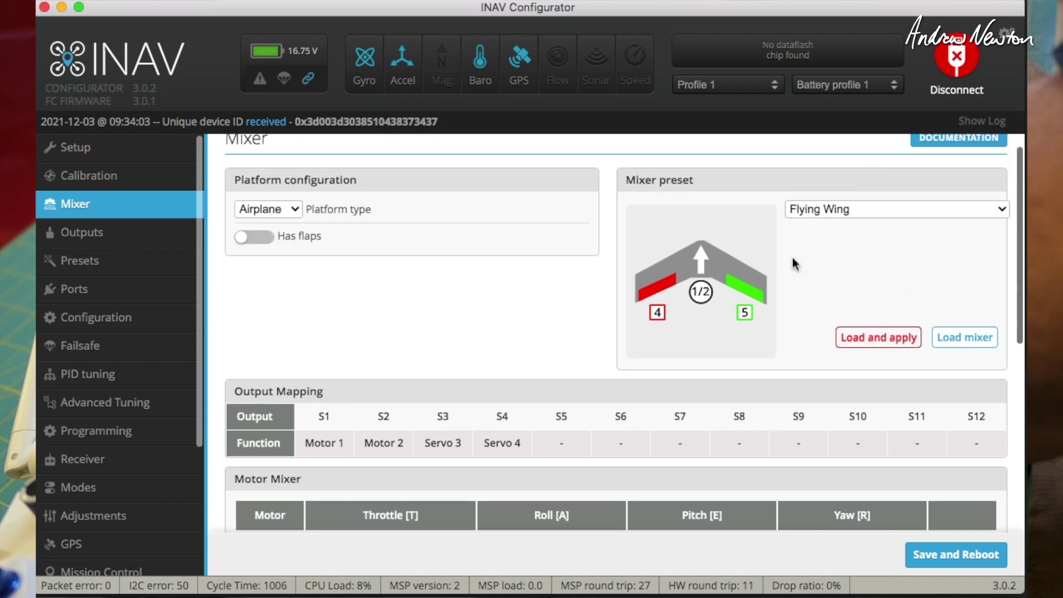
click(812, 209)
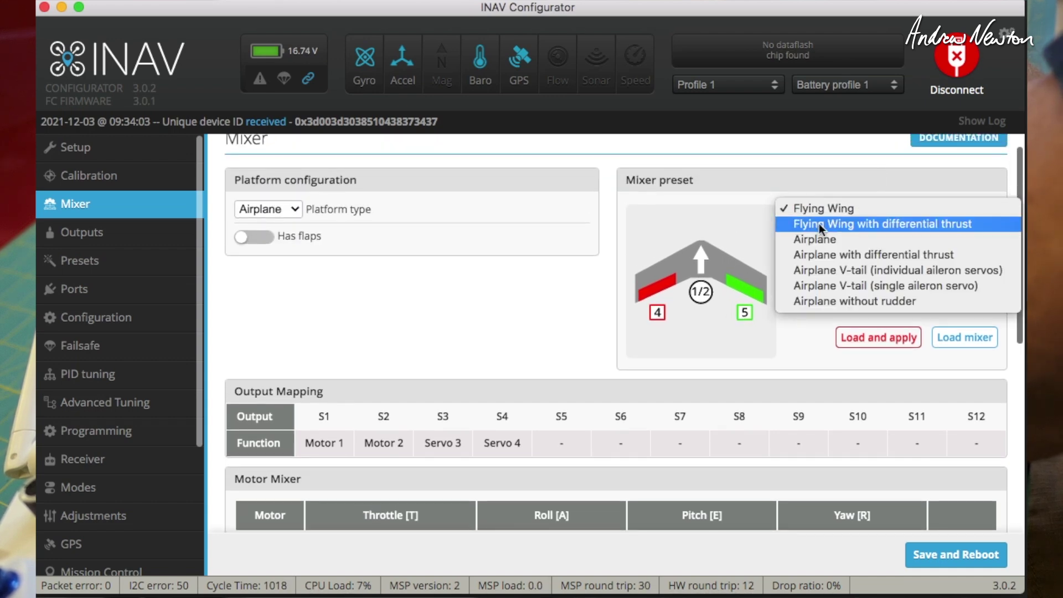
click(832, 256)
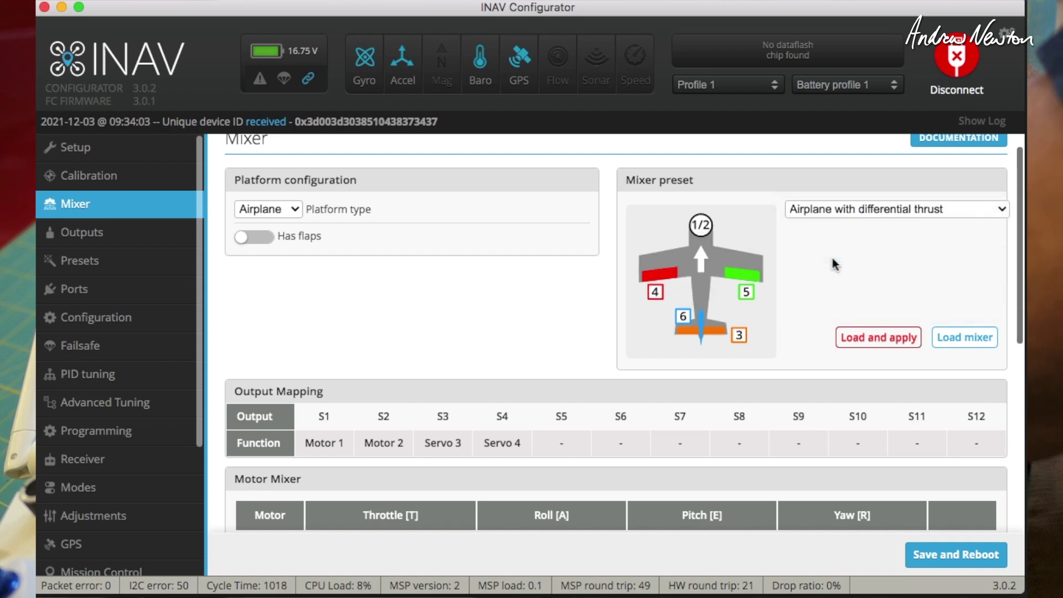
click(965, 339)
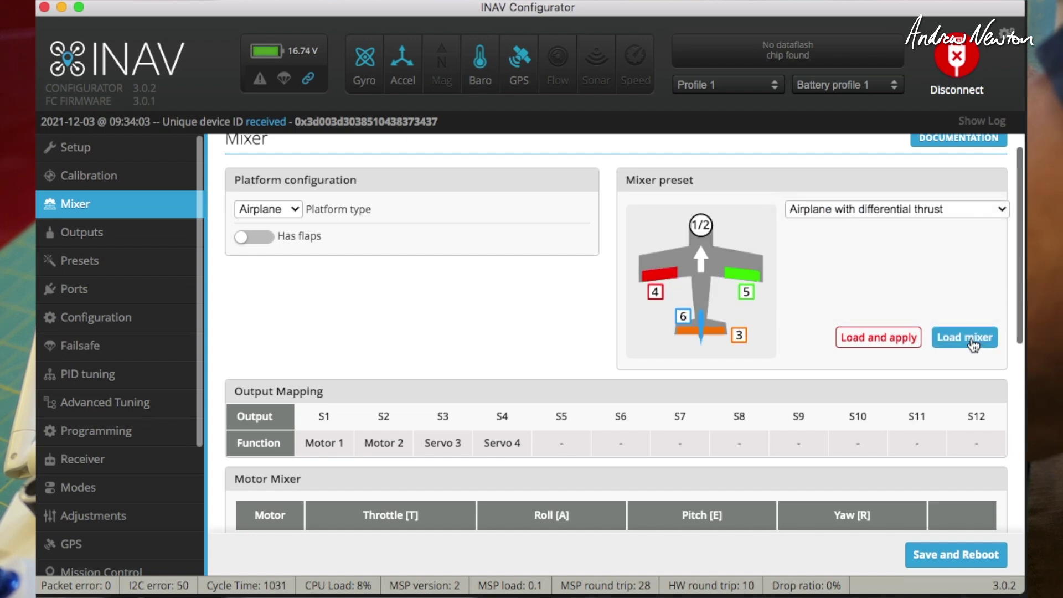
Change the motor yaw mix from 0.3/-0.3 to 0.100 for motor 1 and -0.100 for motor 2.
scroll(488, 297, down, 5)
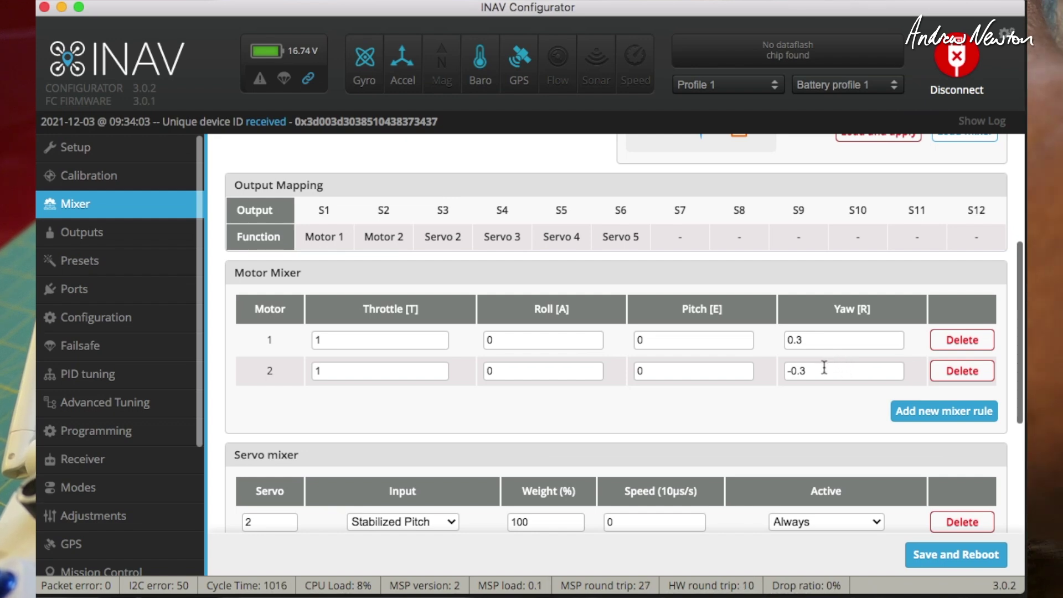
scroll(731, 366, down, 1)
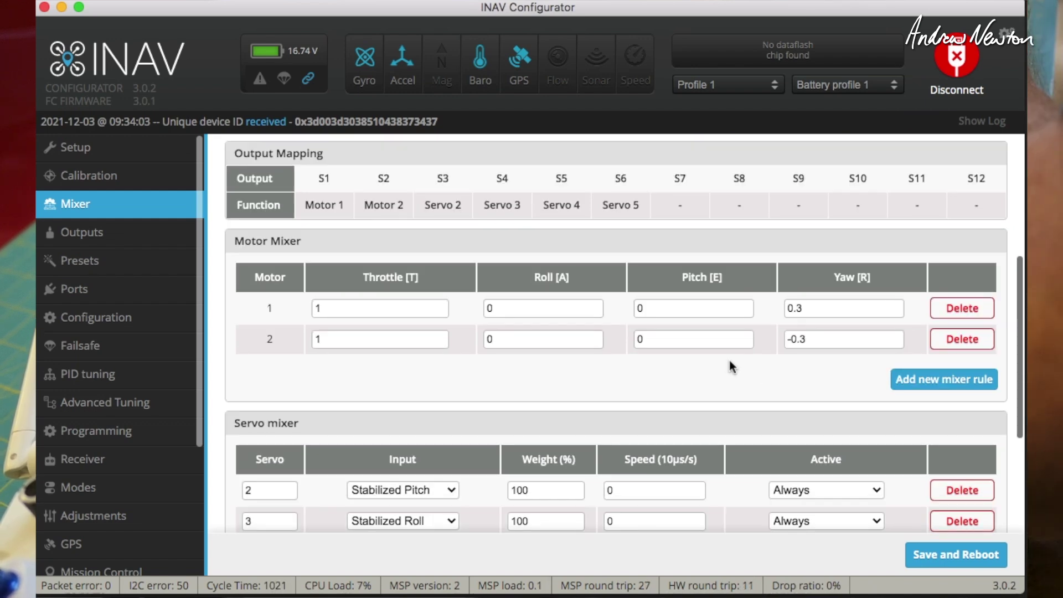
click(807, 309)
key(BackSpace)
text(100)
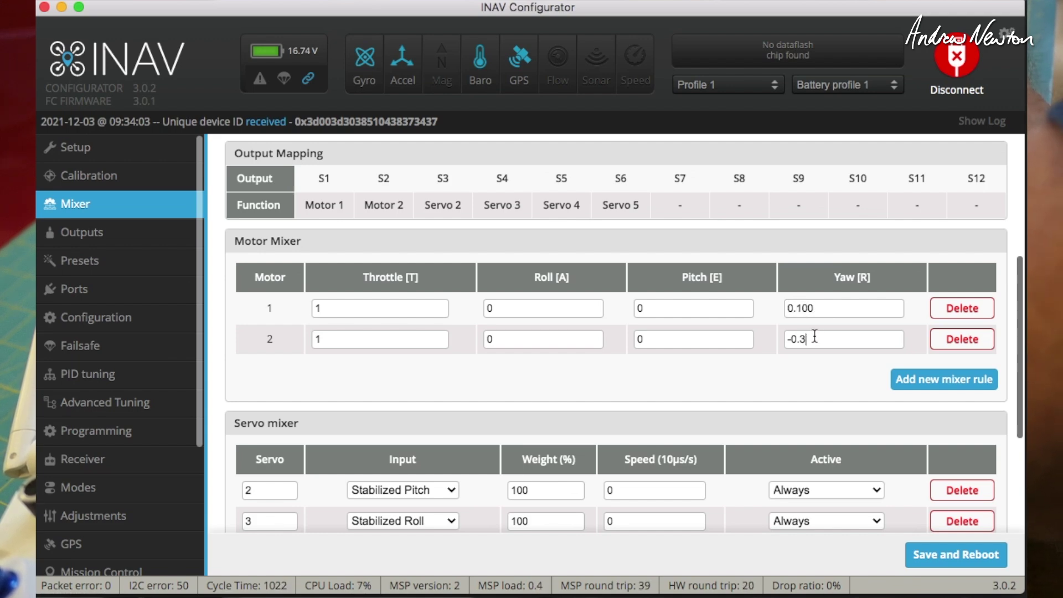
key(BackSpace)
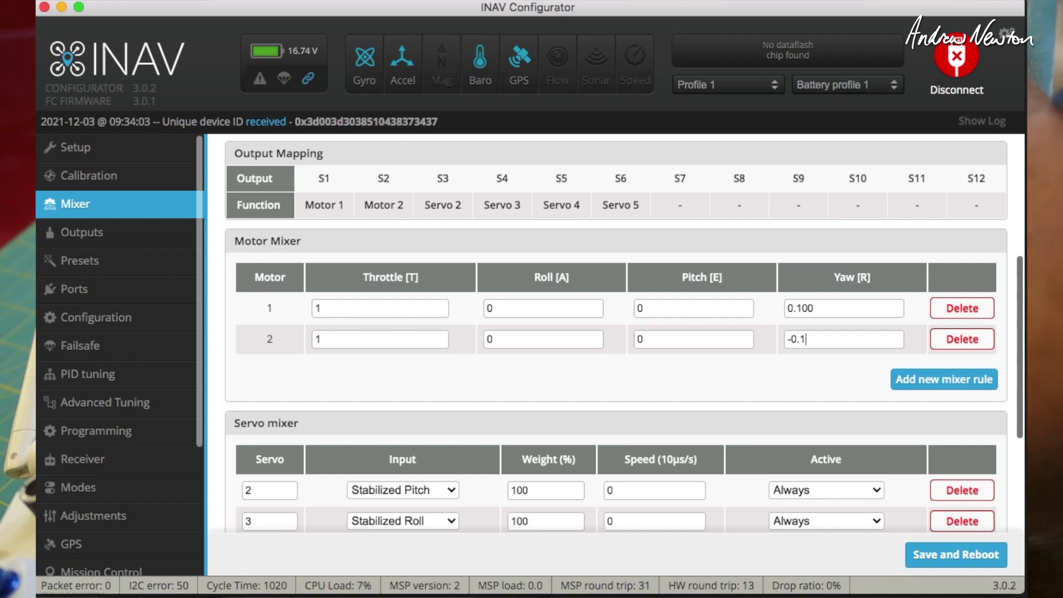
key(Return)
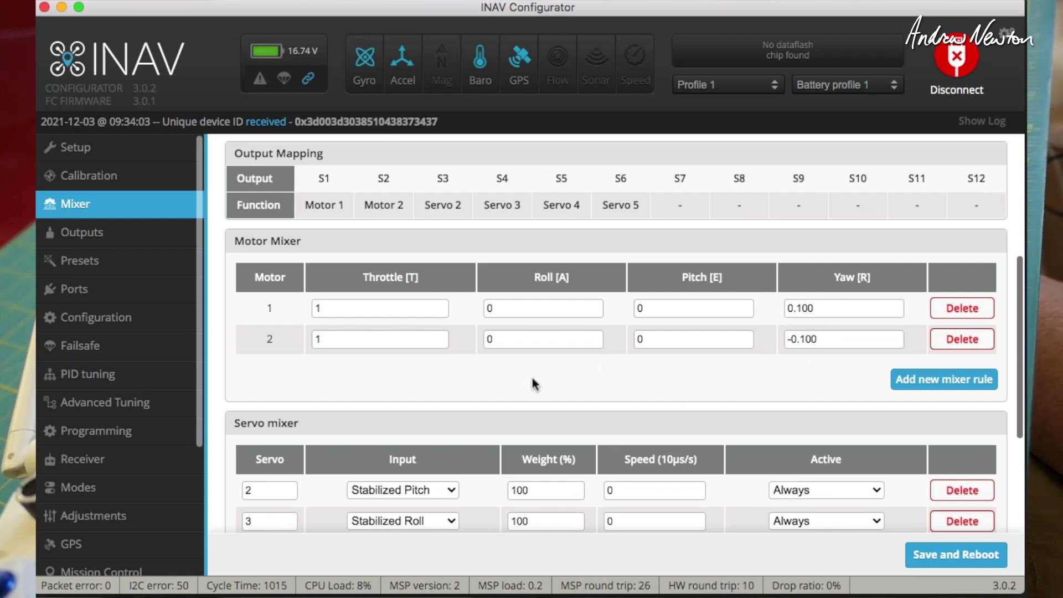
Scroll through the mixer to review the six servo rules, including flaps on servos 3–4.
scroll(531, 366, down, 2)
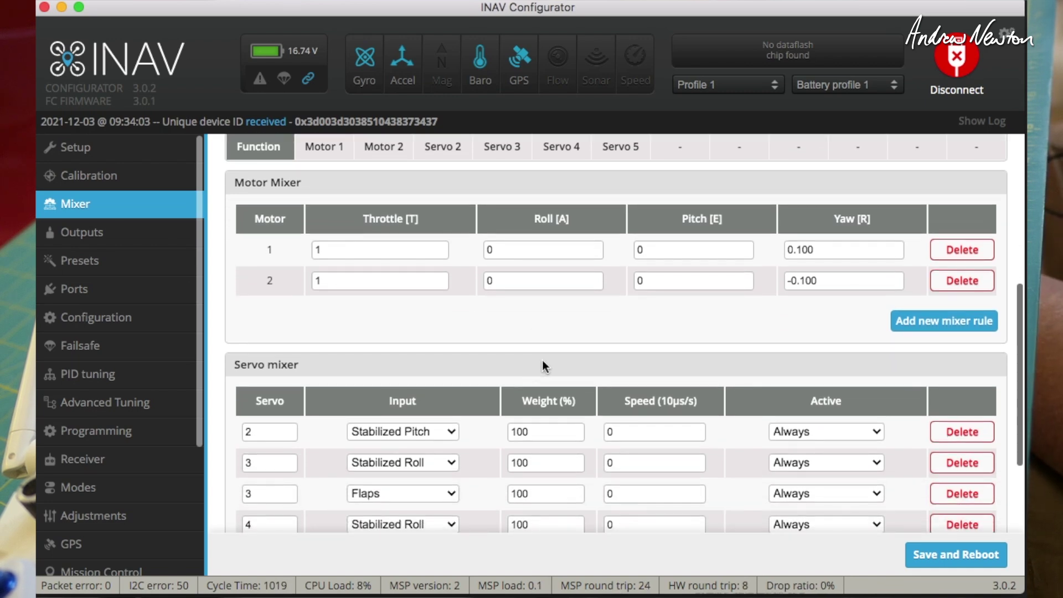
scroll(539, 359, down, 5)
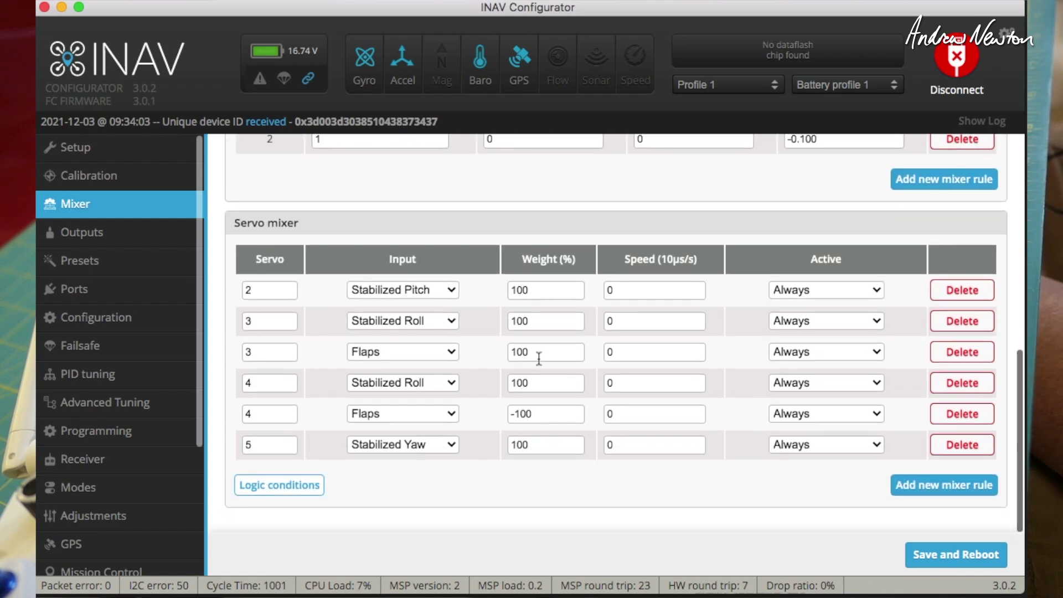
scroll(539, 359, up, 12)
scroll(539, 359, down, 3)
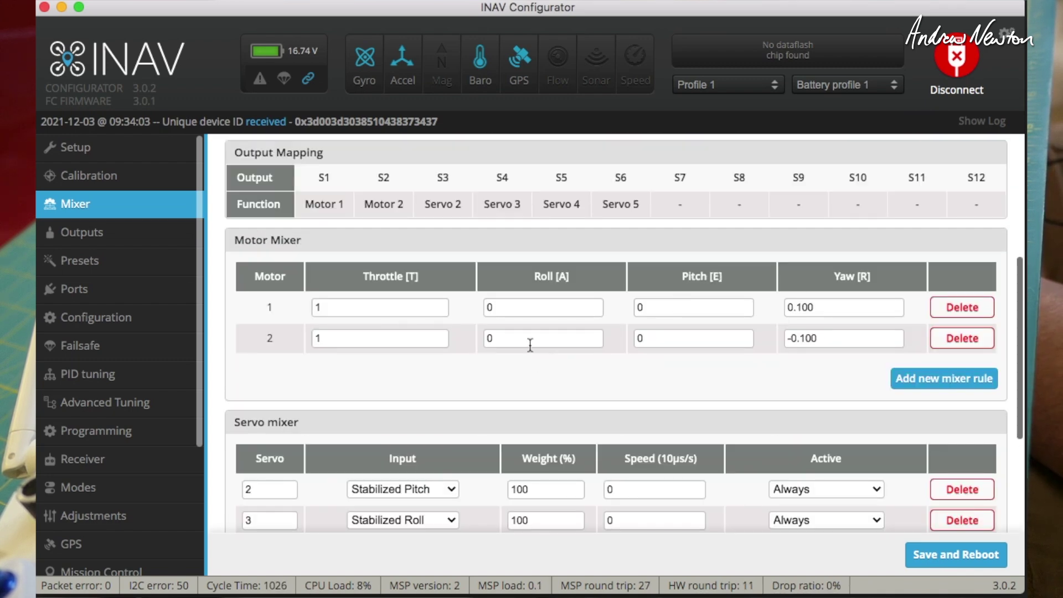
scroll(407, 396, down, 6)
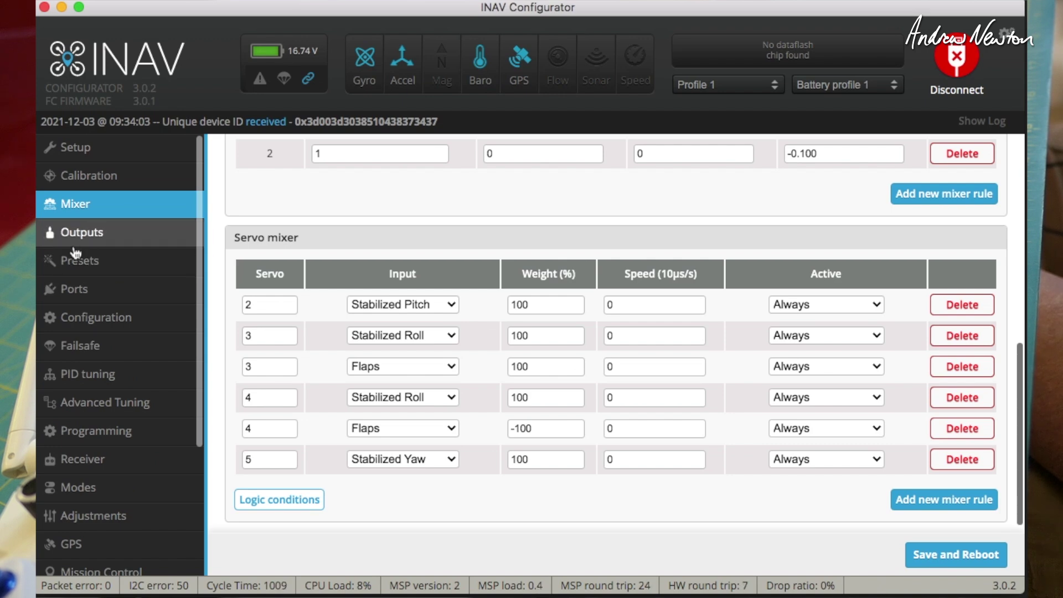
Go to the Outputs page and watch the Motors and Servos bars respond to transmitter input.
click(96, 543)
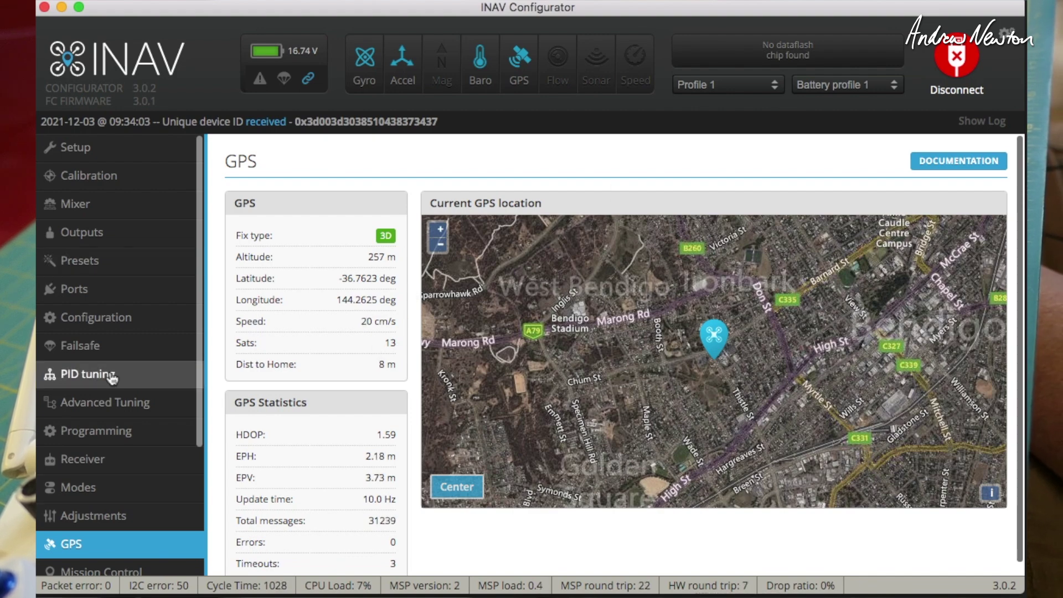
click(92, 232)
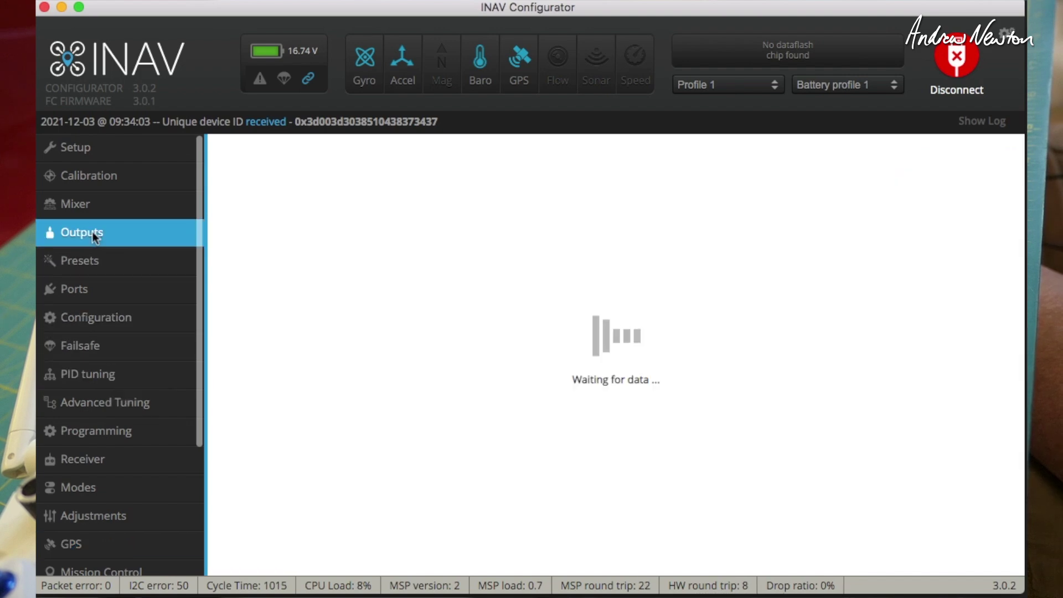
scroll(457, 396, down, 5)
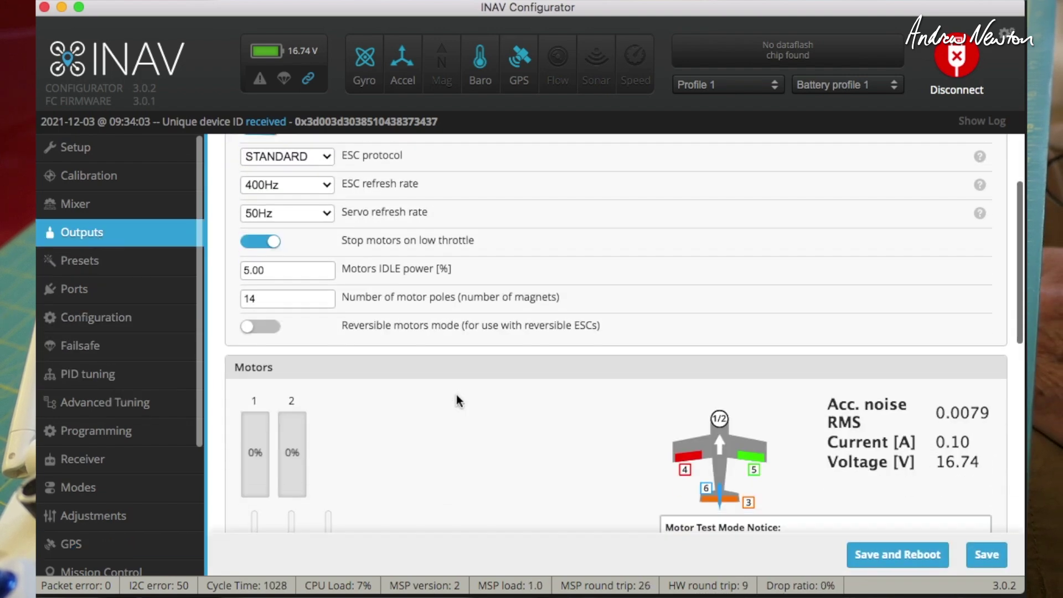
scroll(457, 396, down, 4)
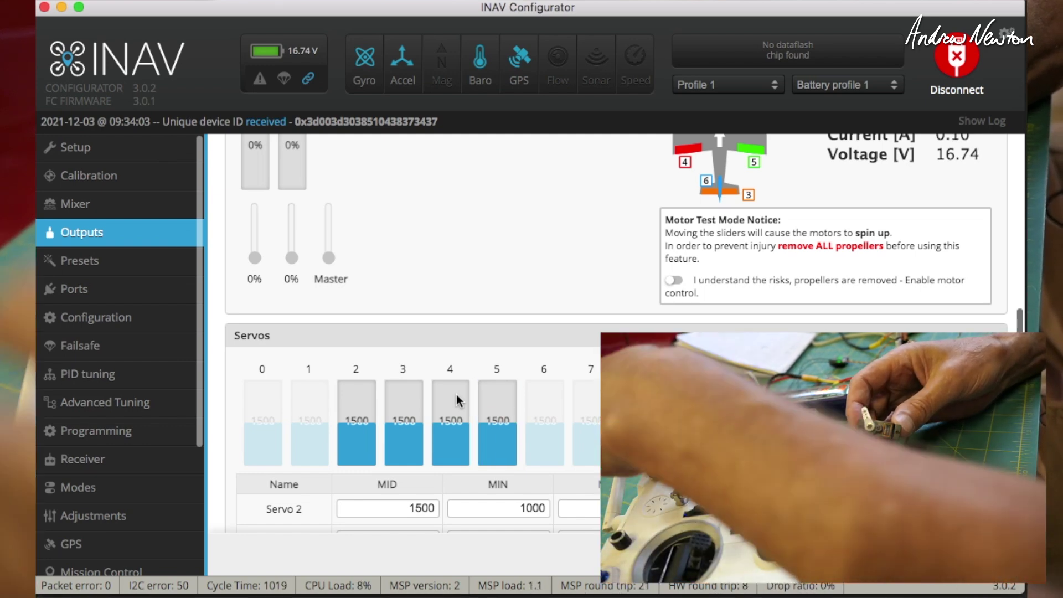
scroll(389, 357, up, 3)
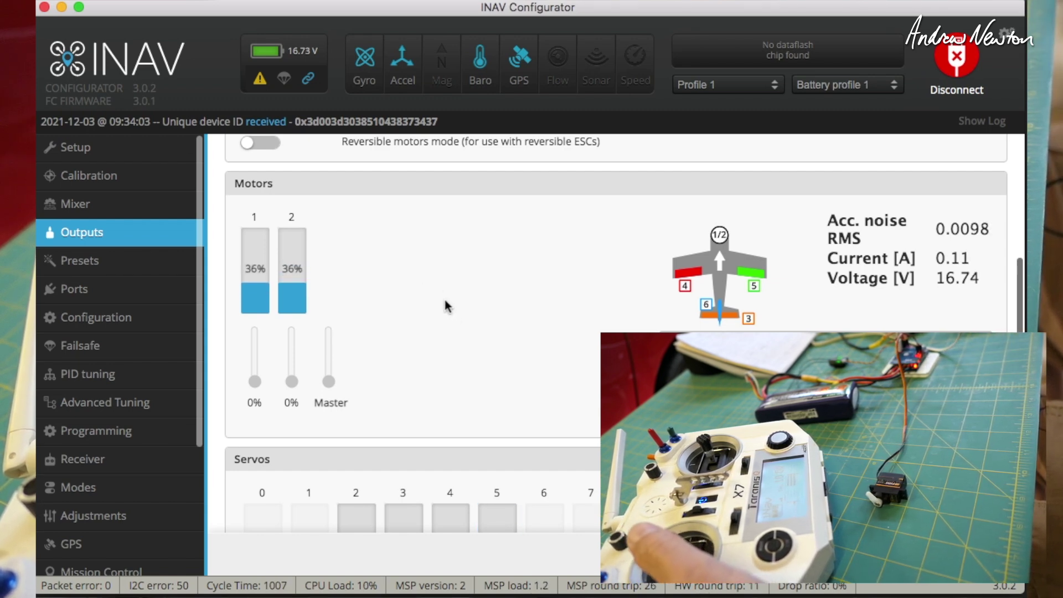
scroll(447, 304, down, 5)
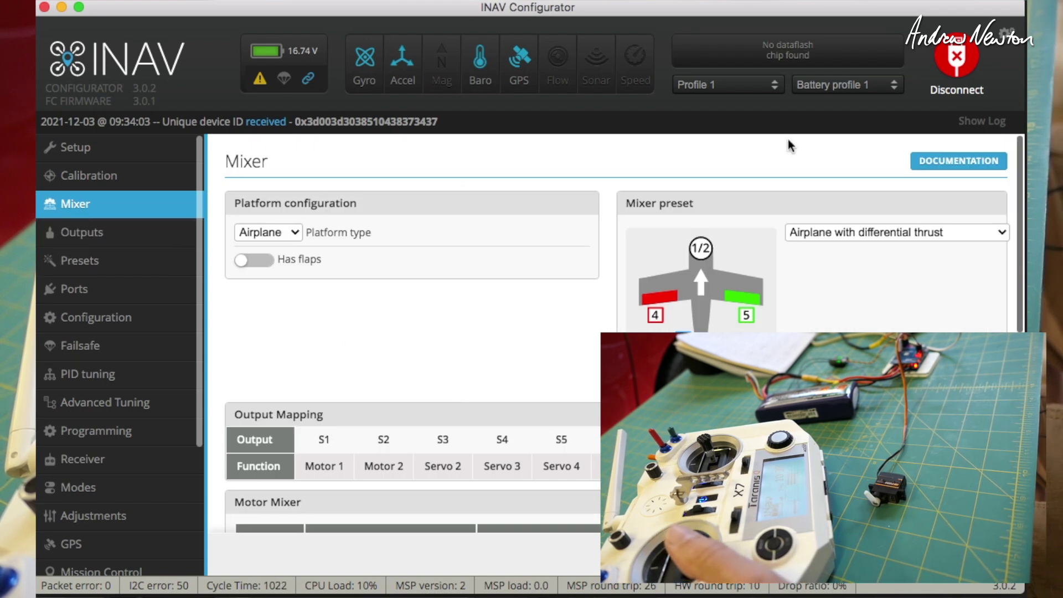
Reconfirm the Airplane with differential thrust preset and scroll through the Motor Mixer yaw values.
click(808, 232)
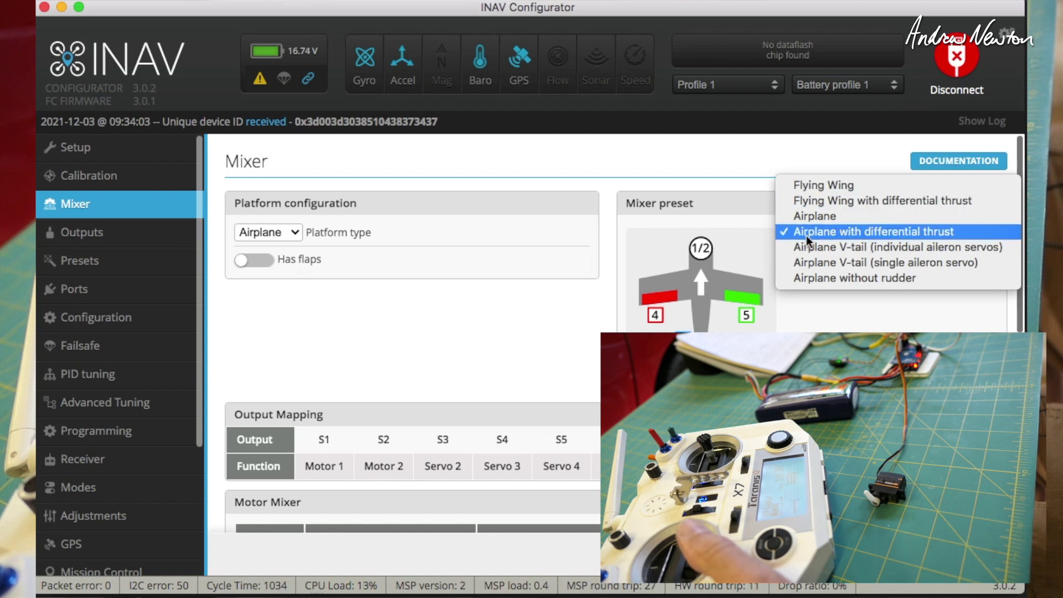
click(698, 165)
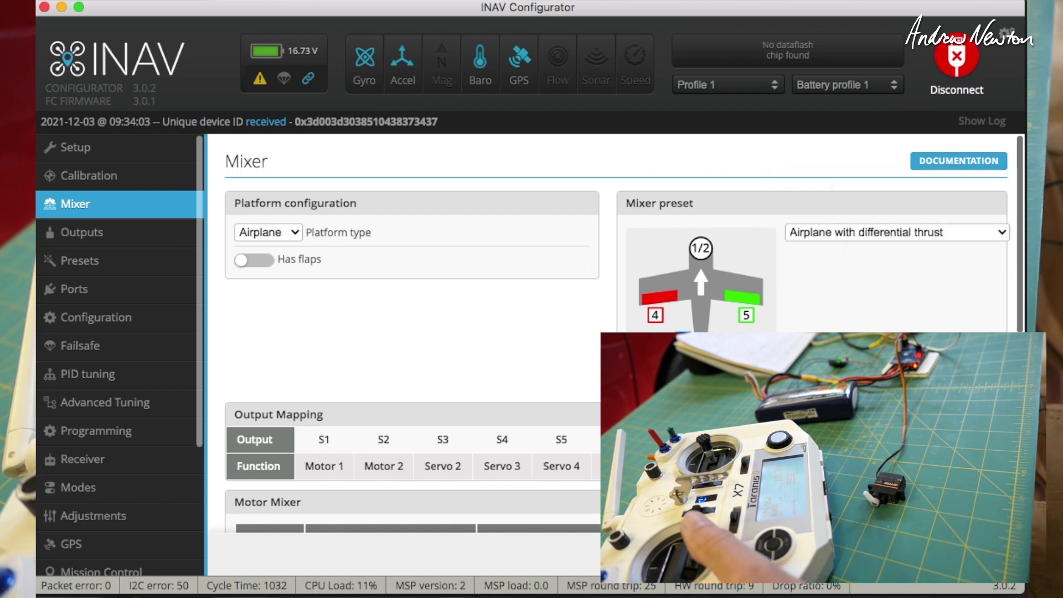
scroll(698, 165, down, 5)
scroll(778, 240, down, 3)
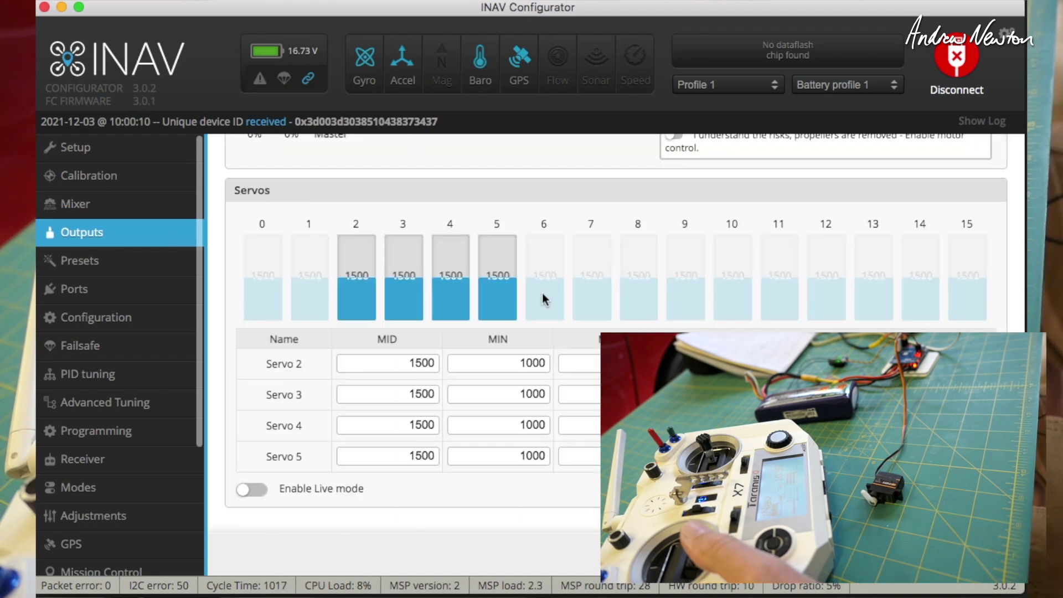
scroll(542, 293, up, 5)
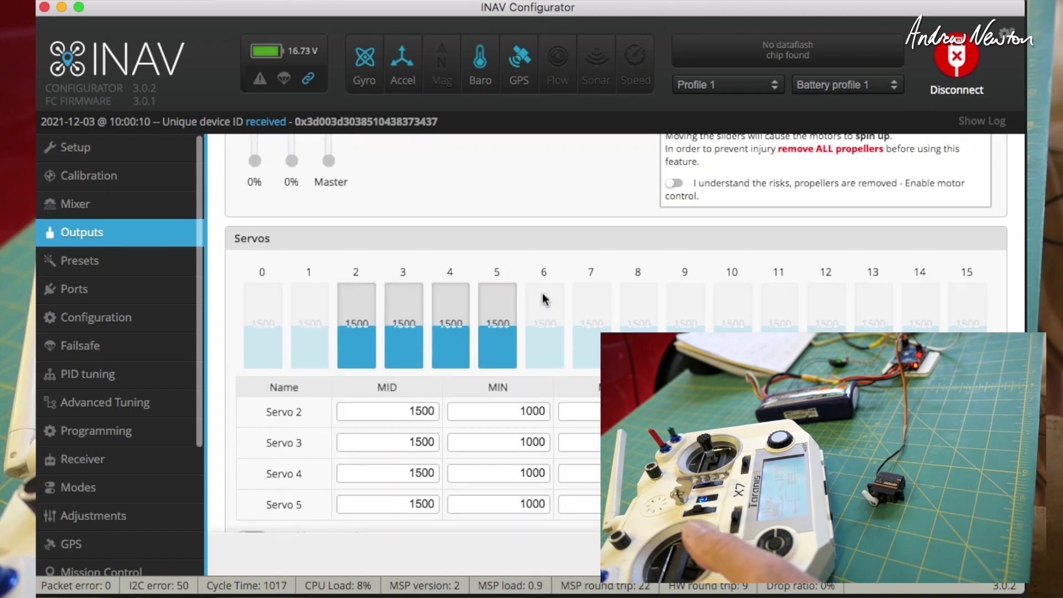
scroll(542, 299, up, 1)
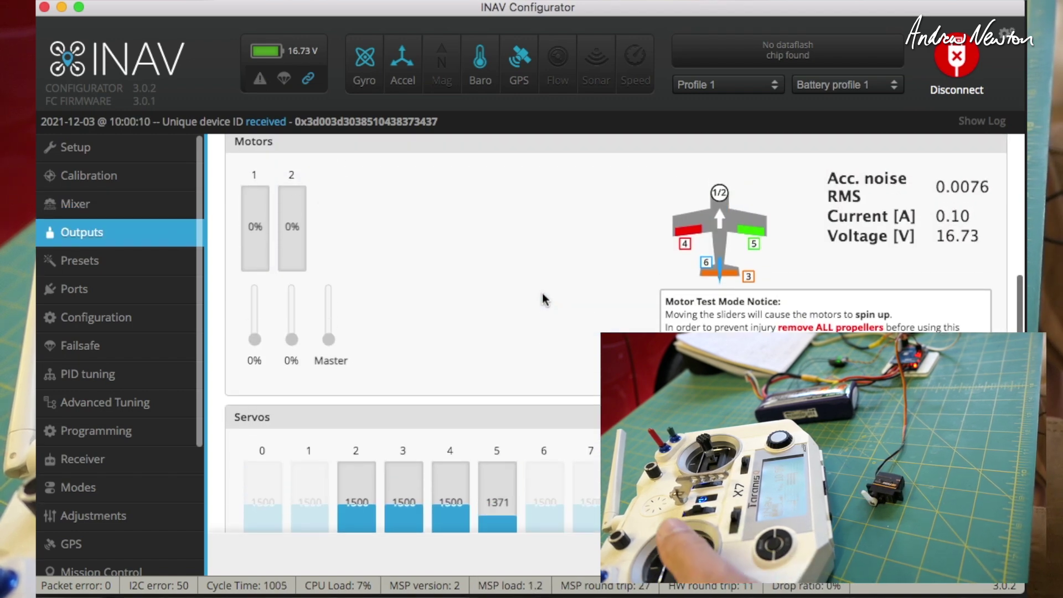